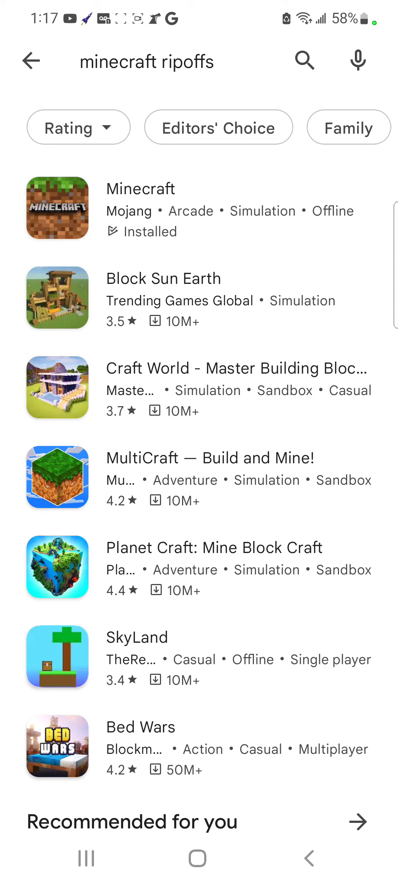
scroll(199, 485, "down", 3)
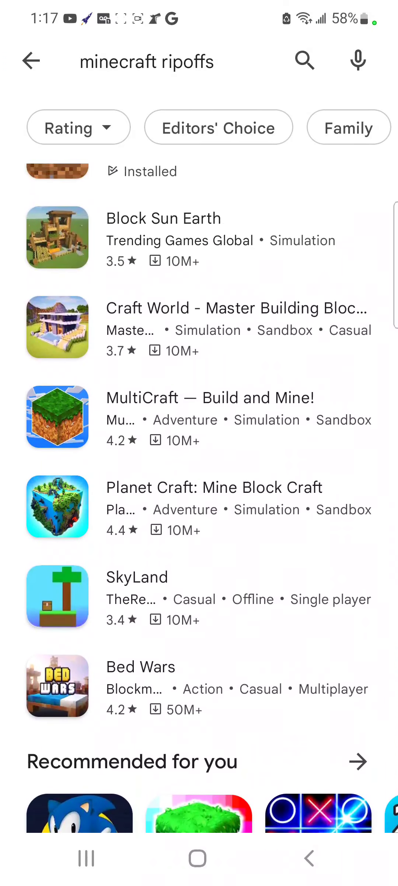
Step: Open MultiCraft's store page from the search results and start installing it
left_click(200, 418)
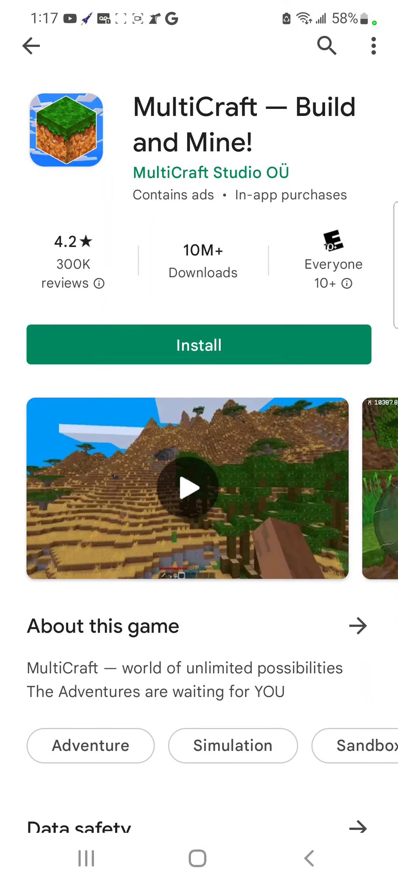
left_click(199, 344)
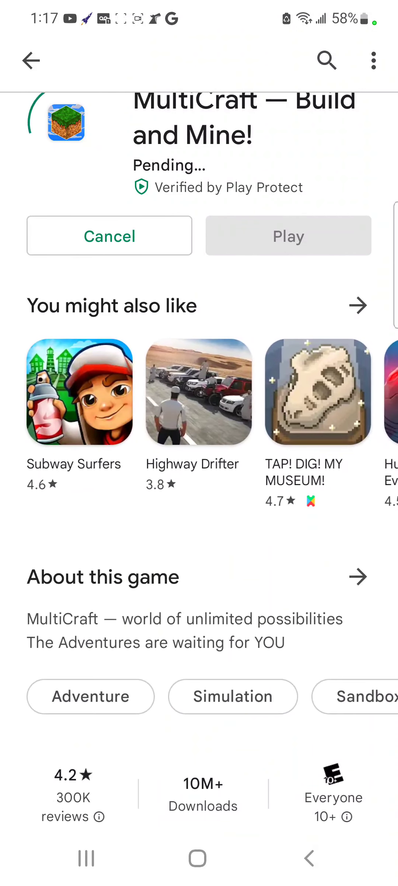
scroll(199, 485, "down", 3)
scroll(199, 485, "down", 5)
scroll(199, 484, "up", 2)
scroll(199, 455, "right", 5)
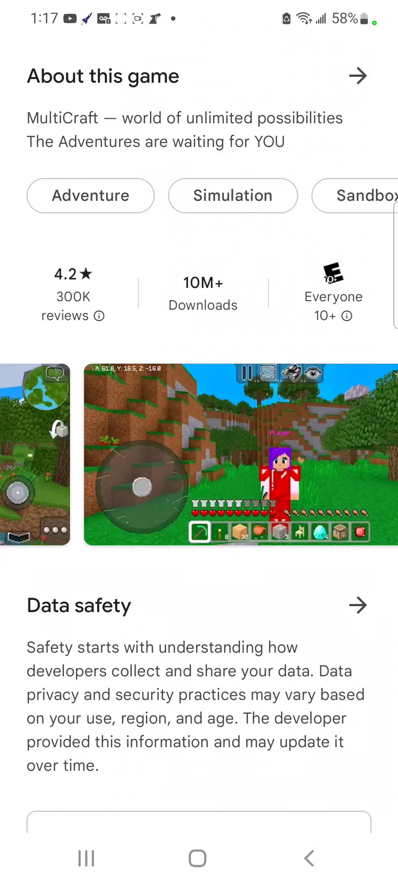
scroll(199, 415, "up", 8)
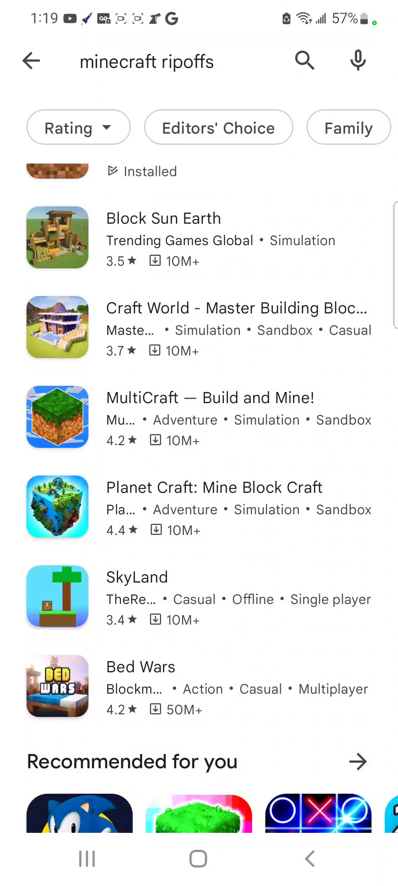
Step: Open SkyLand's store page, start installing it, and flip through its screenshots
left_click(200, 596)
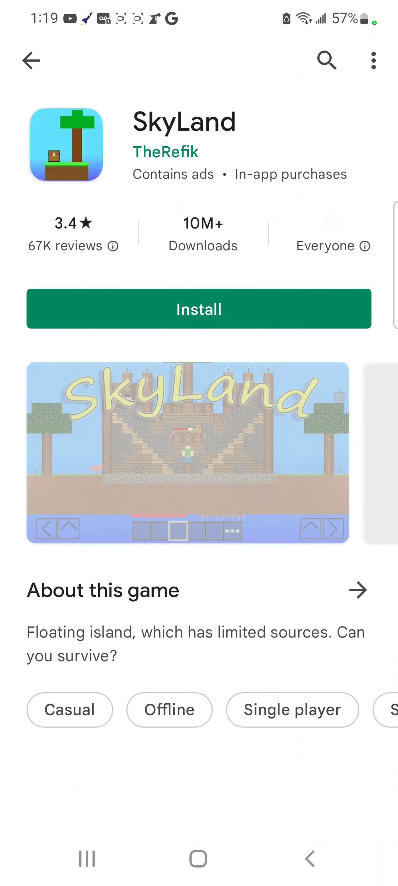
left_click(199, 308)
scroll(199, 485, "down", 2)
left_click(187, 496)
left_click(312, 442)
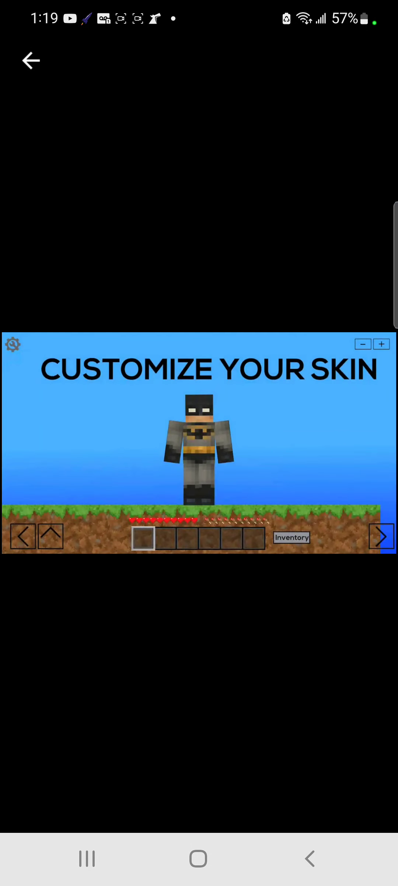
key("Escape")
scroll(200, 415, "up", 2)
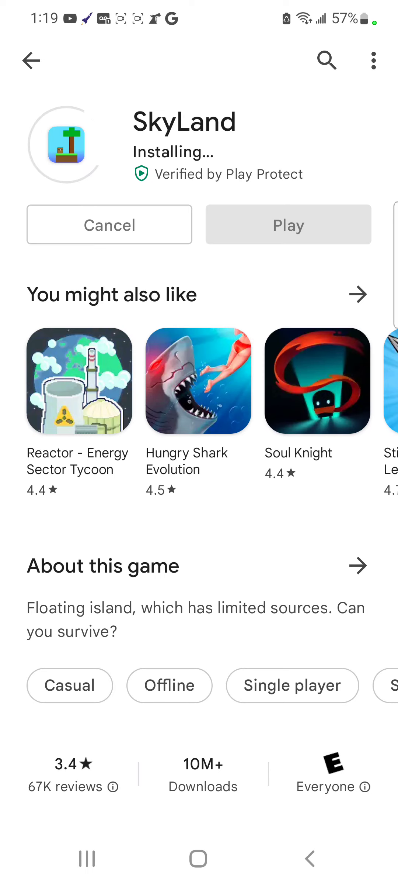
scroll(199, 484, "down", 5)
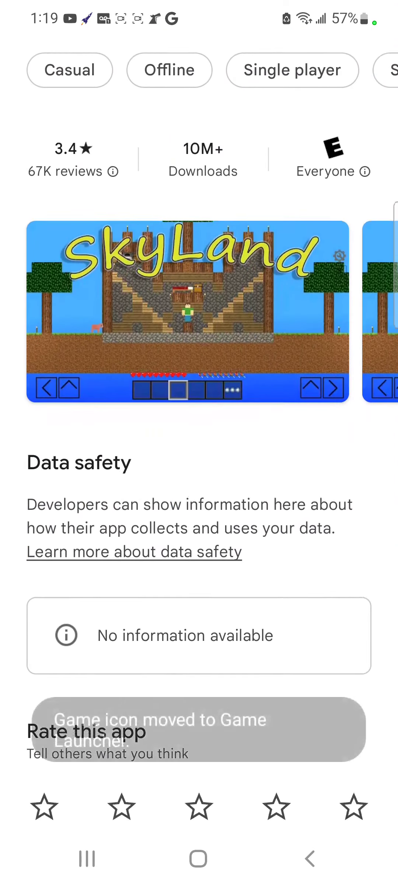